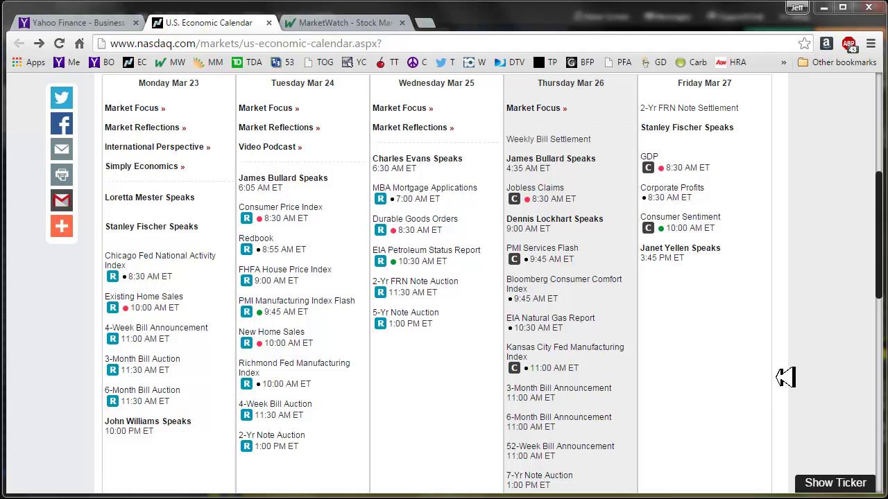
Step: Open the MarketWatch page and check the Asian and European index figures in the Markets box
click(353, 23)
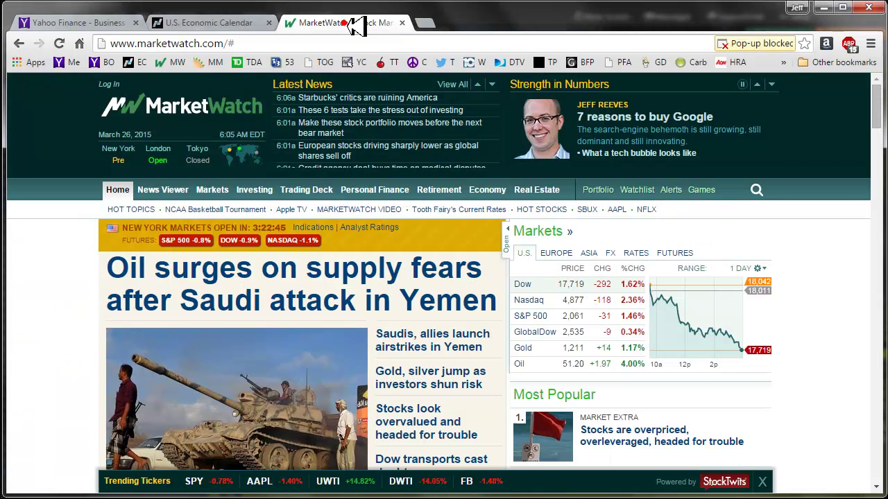
click(595, 254)
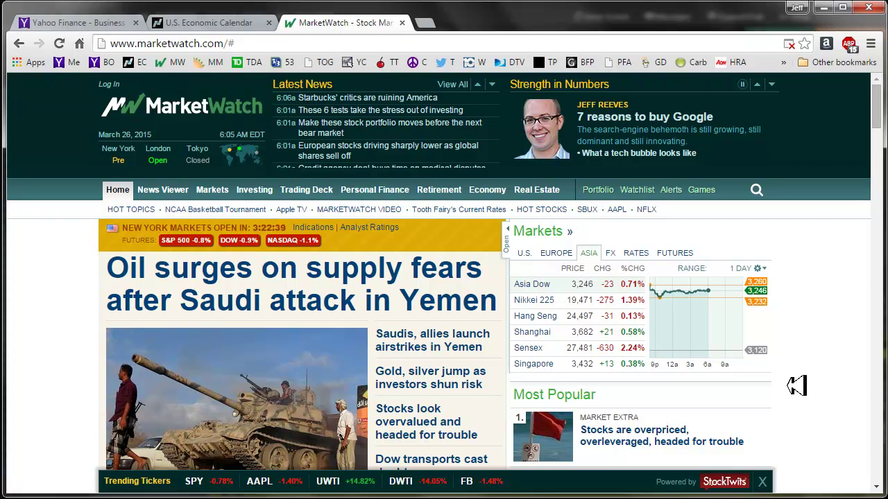
click(561, 253)
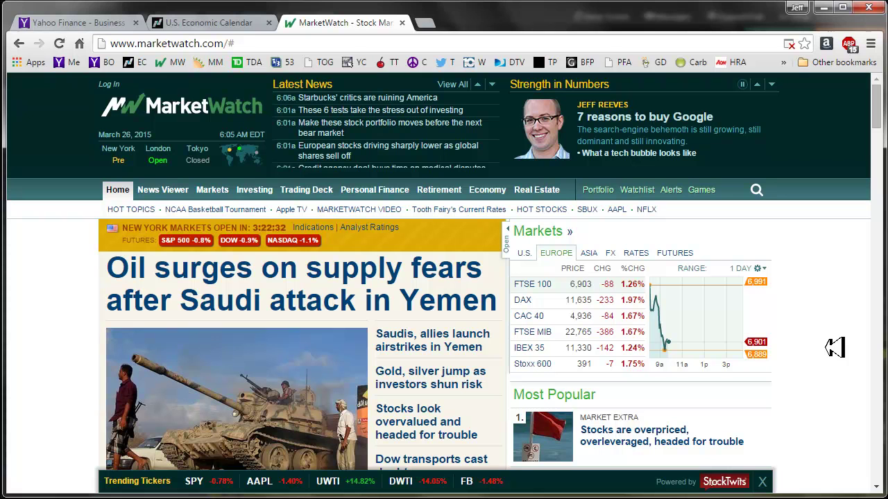
mouse_move(760, 268)
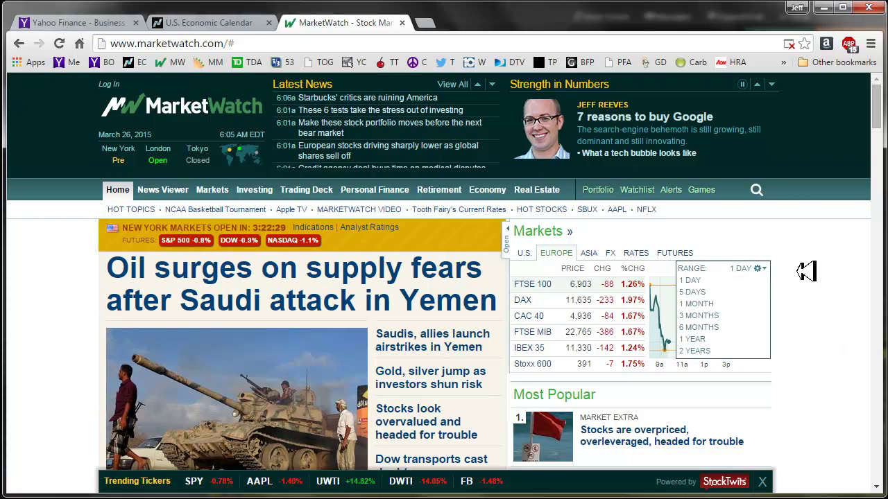
Step: Examine the MarketWatch home page's headlines, most popular stories, stock quotes, world news and credit card rates
scroll(841, 276, down, 1)
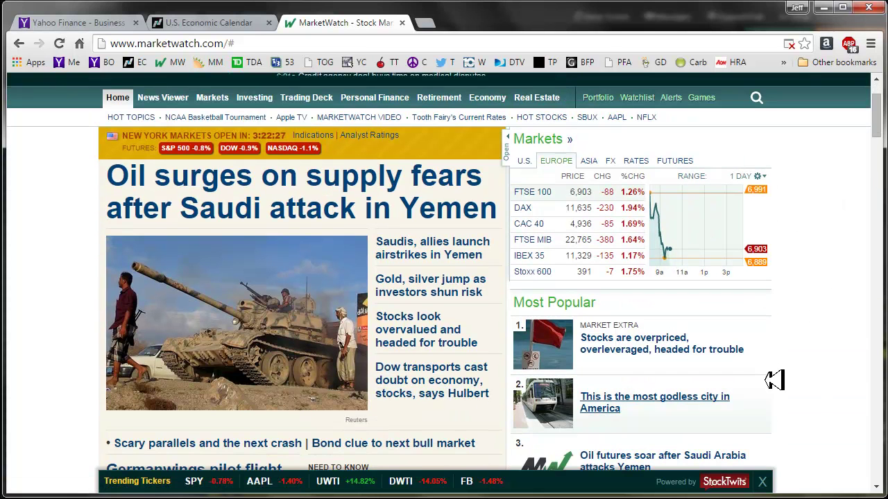
scroll(779, 387, down, 2)
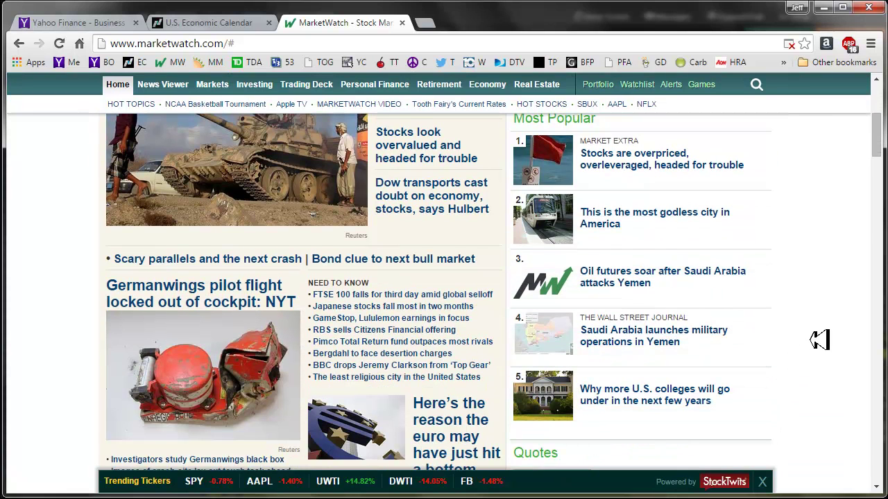
scroll(818, 340, down, 2)
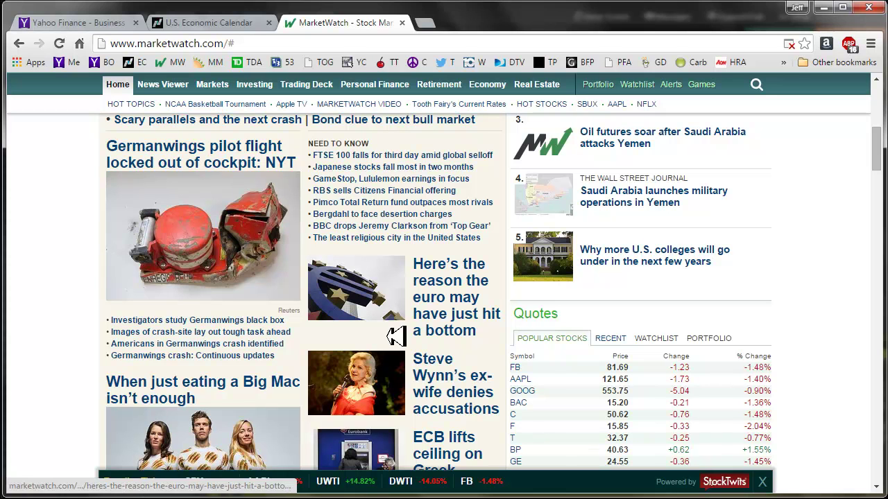
scroll(844, 341, down, 1)
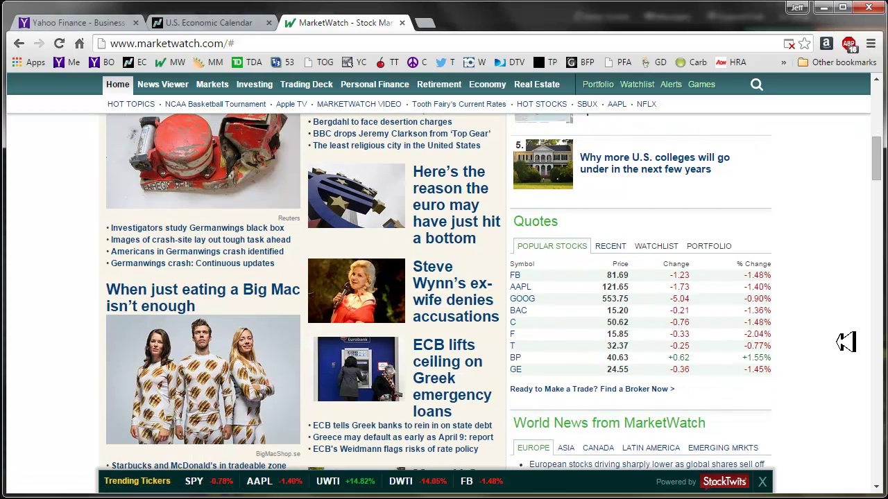
scroll(845, 342, up, 2)
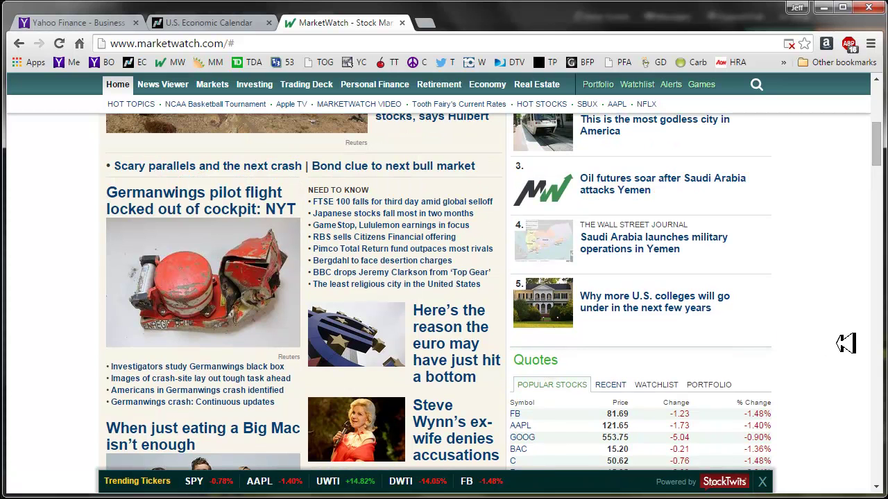
scroll(844, 343, down, 1)
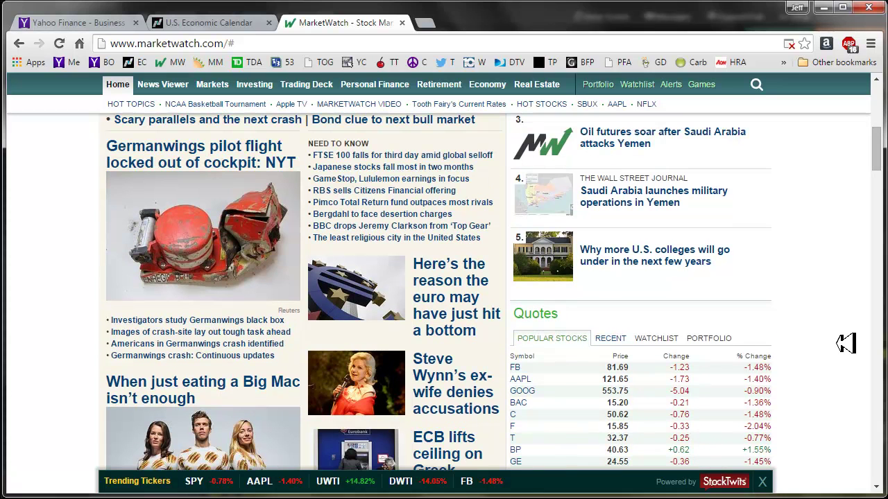
scroll(845, 342, down, 4)
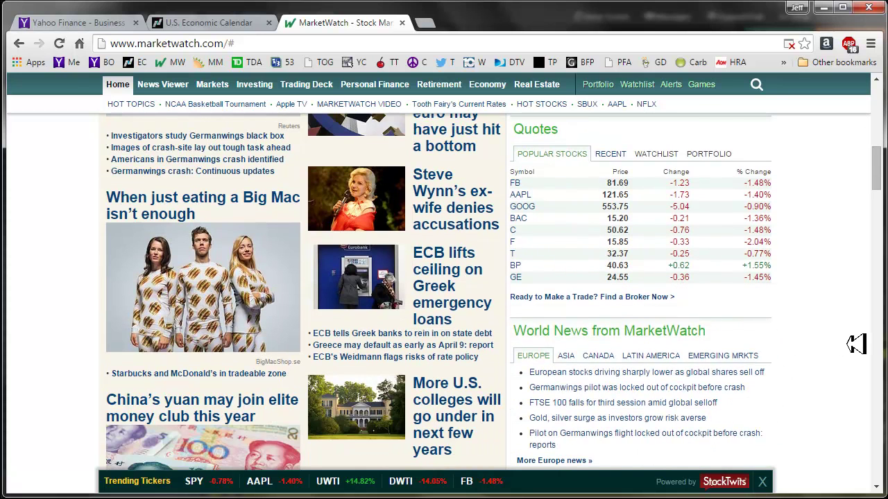
scroll(855, 344, down, 2)
scroll(855, 344, down, 4)
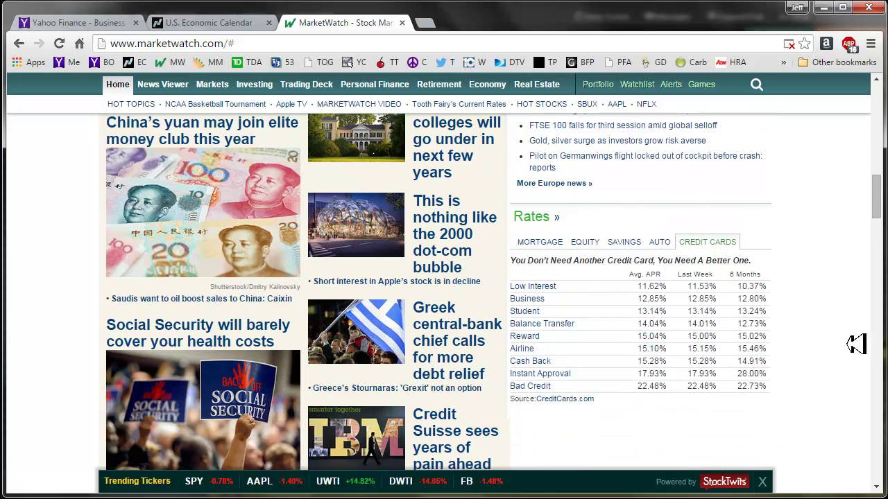
scroll(855, 344, down, 1)
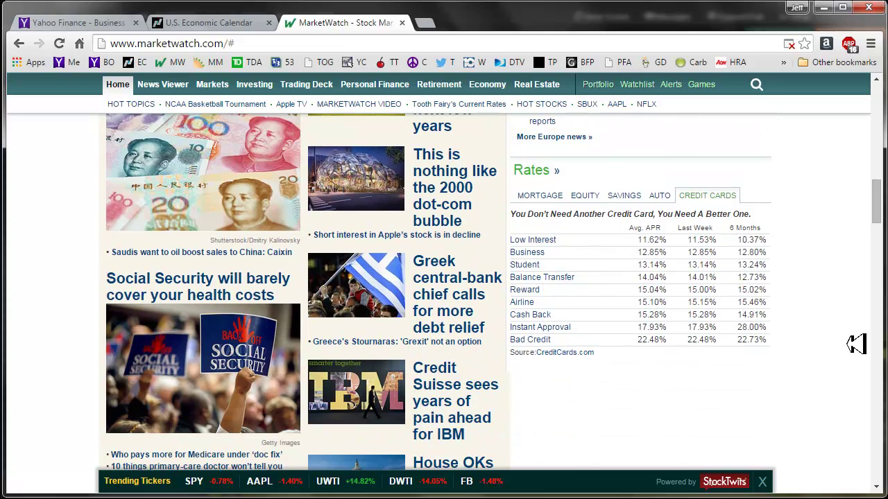
scroll(855, 343, up, 1)
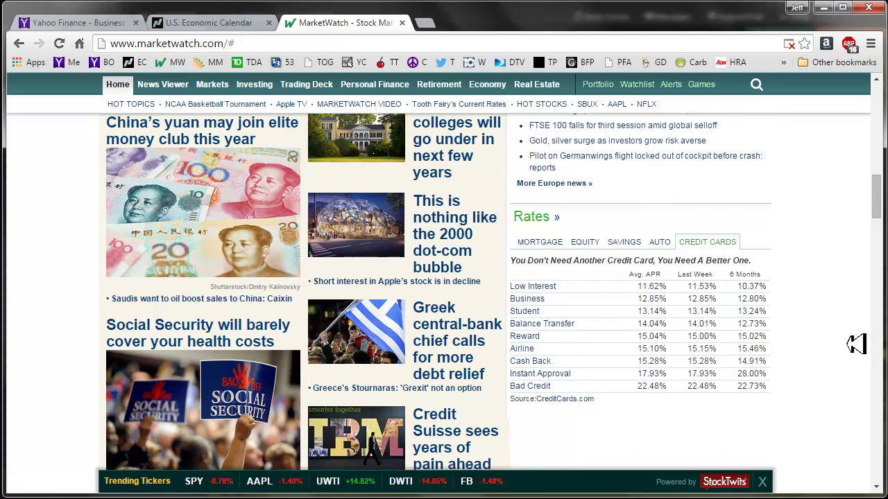
scroll(855, 344, up, 20)
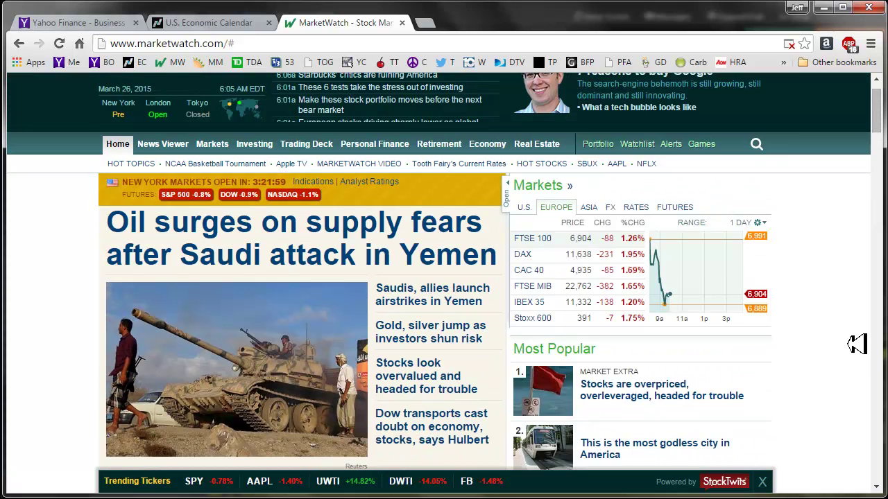
scroll(855, 343, up, 1)
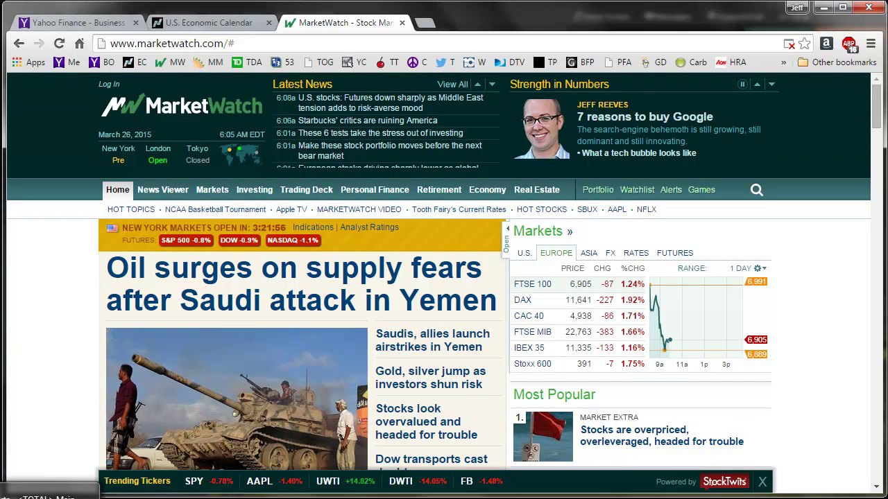
Step: Switch to thinkorswim and display the account's activity and position statement
click(52, 493)
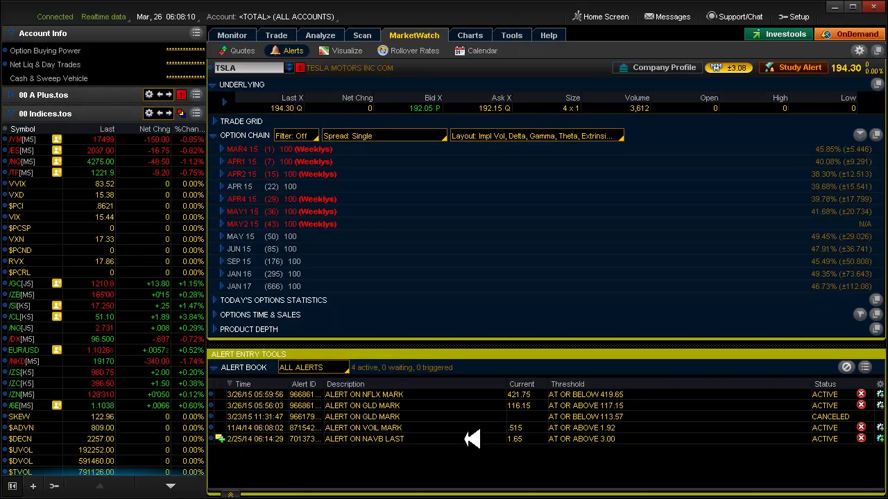
click(241, 34)
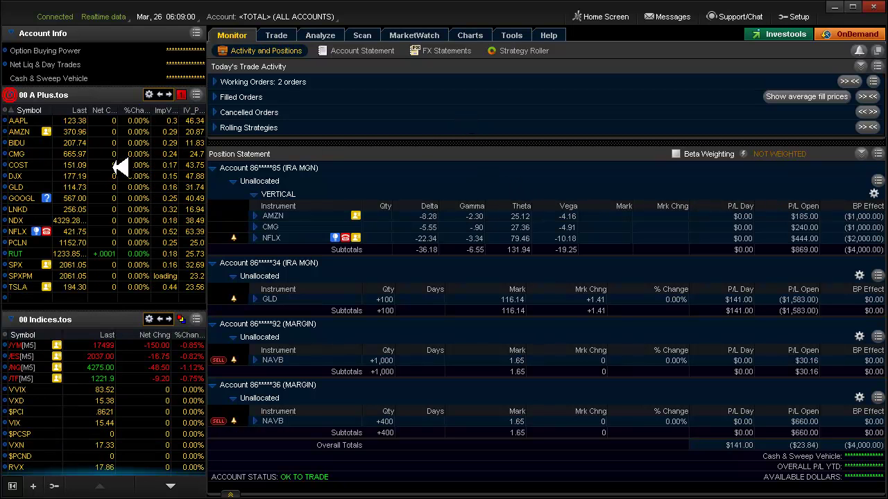
Step: Load AAPL from the 00 A Plus watchlist and display its charts
click(32, 120)
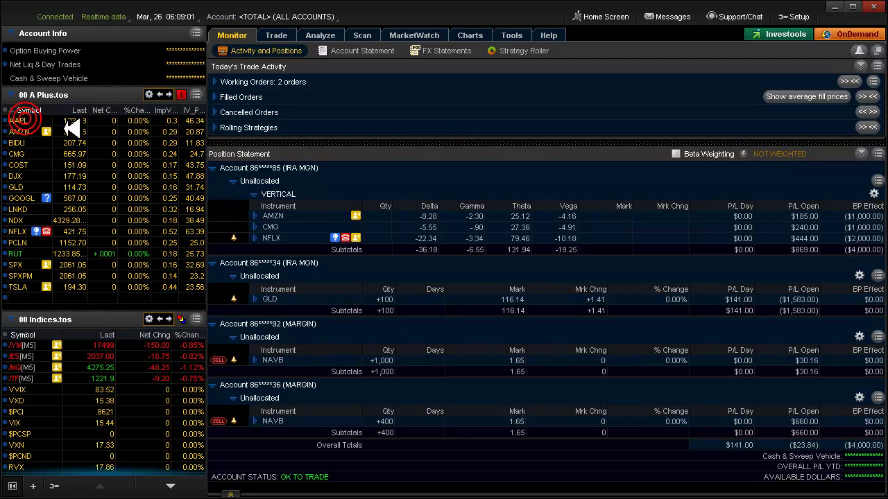
mouse_move(473, 33)
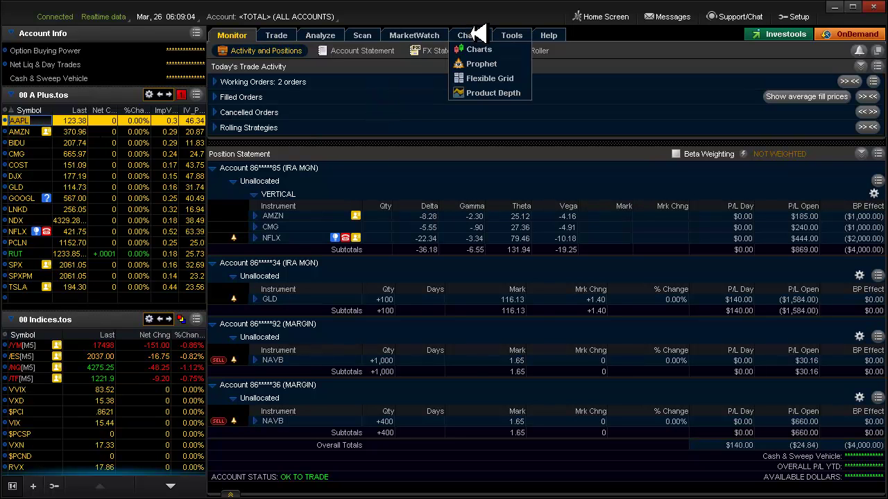
click(478, 32)
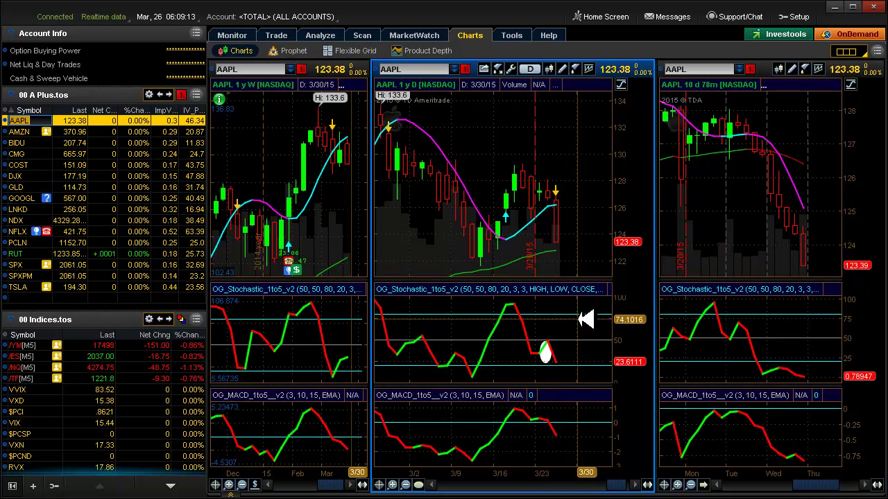
Step: Remove all drawings from the AAPL daily chart and draw a small ellipse in the stochastic study, beyond the latest candle
right_click(547, 356)
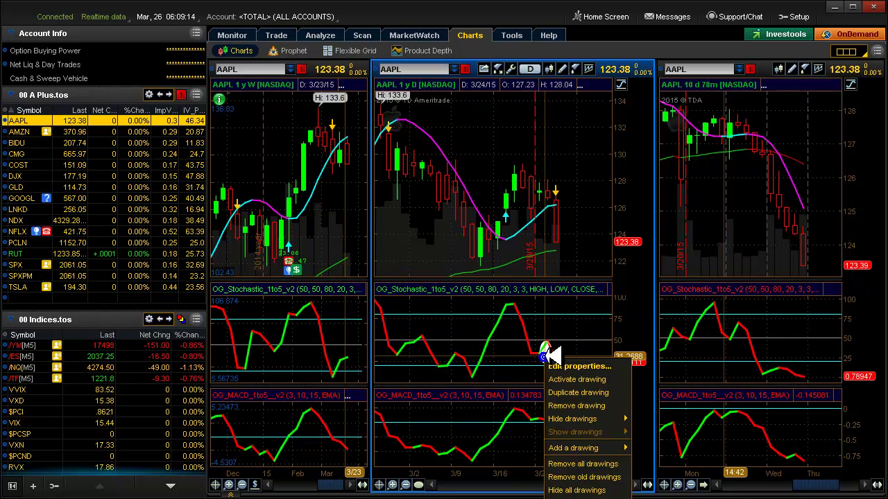
click(589, 463)
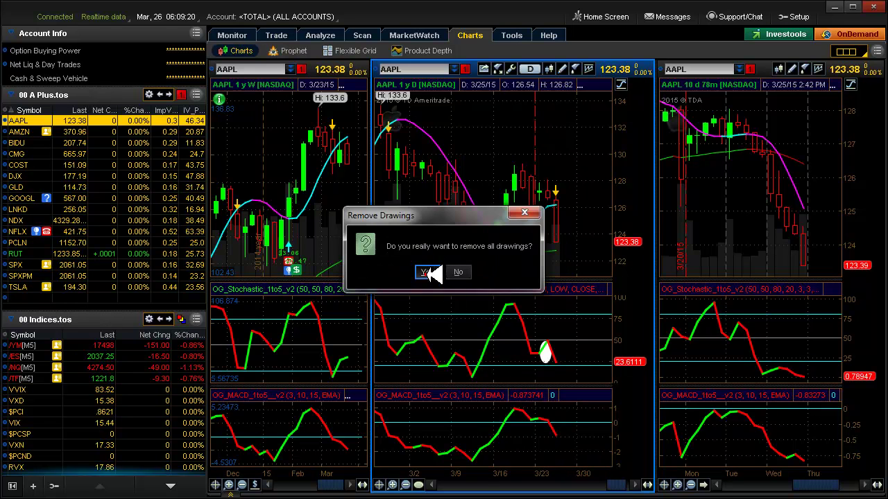
click(426, 272)
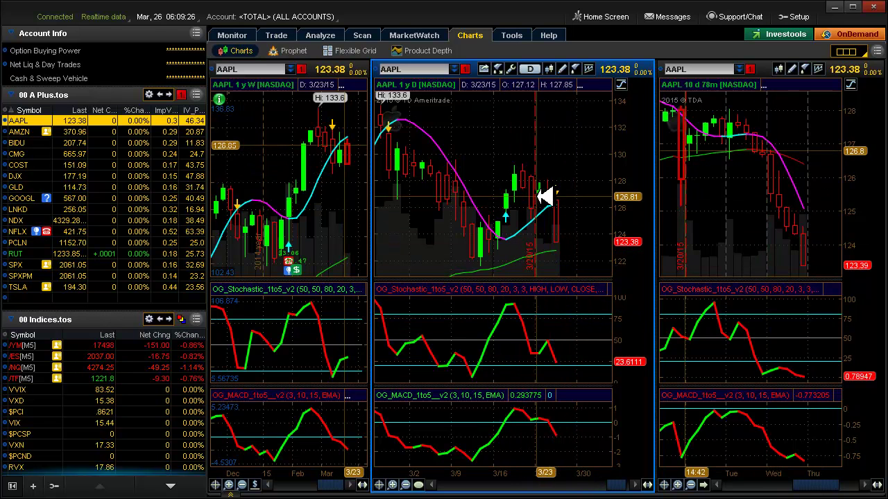
click(575, 316)
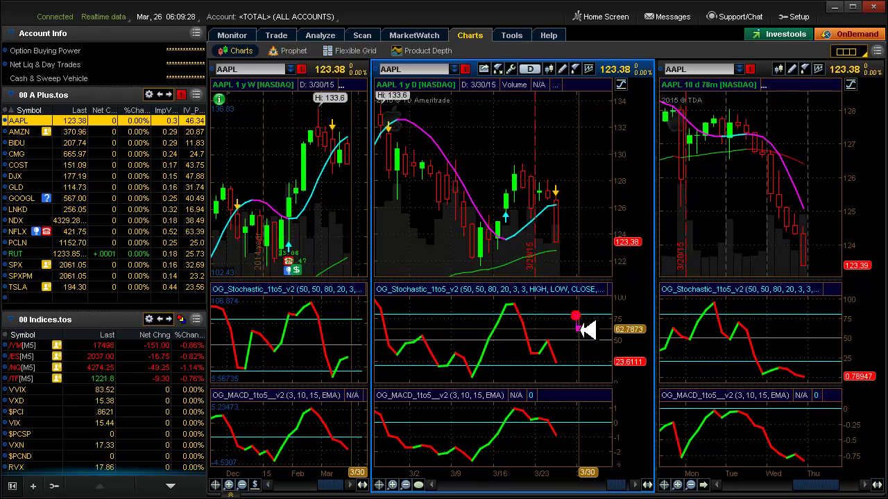
click(588, 338)
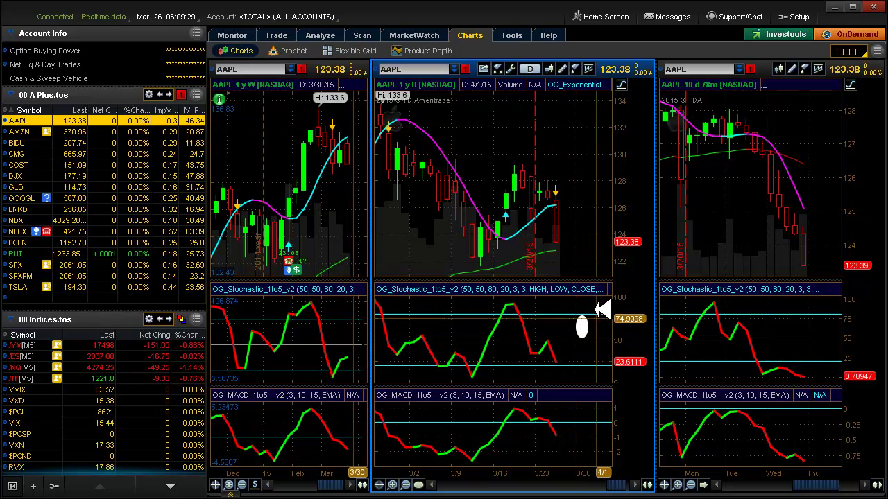
Step: Load AMZN into the charts and move the ellipse in the daily stochastic study beyond the latest candle
click(19, 131)
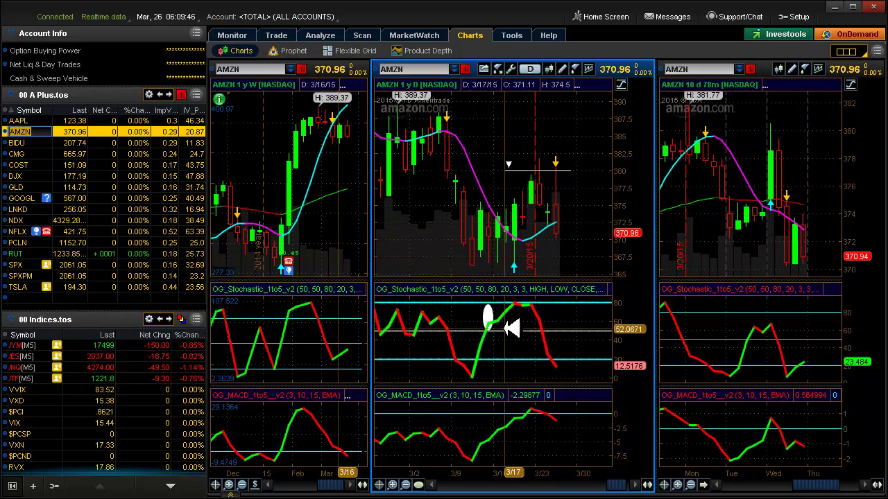
right_click(487, 317)
click(502, 334)
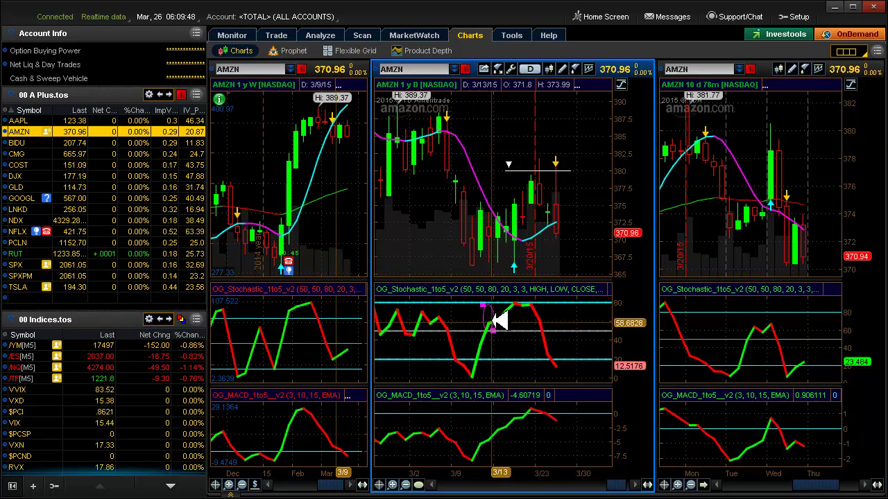
drag(499, 320, 602, 318)
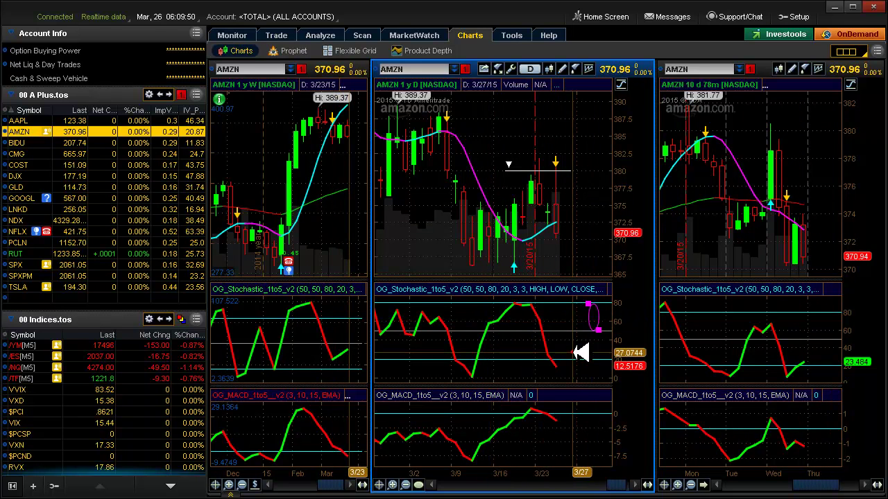
click(579, 359)
Step: Load BIDU into the charts and draw a small ellipse in the daily stochastic study, beyond the latest candle
click(32, 142)
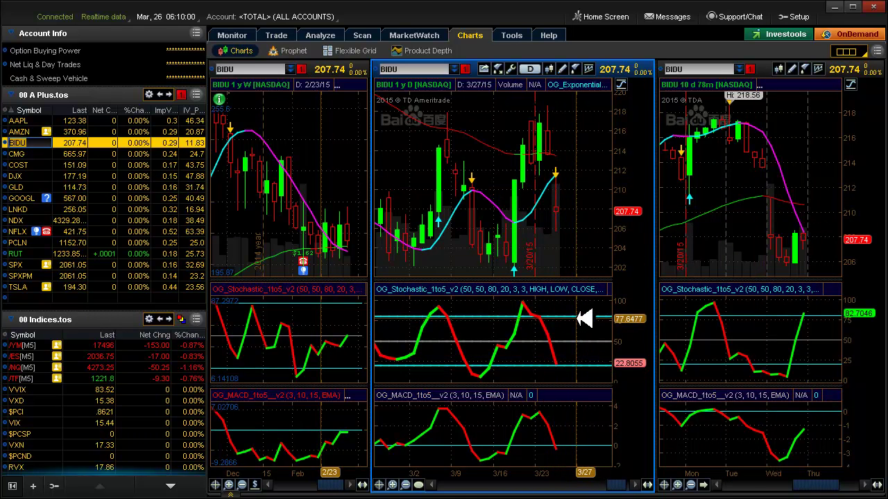
mouse_move(579, 321)
mouse_down()
mouse_move(590, 340)
mouse_move(584, 331)
mouse_up()
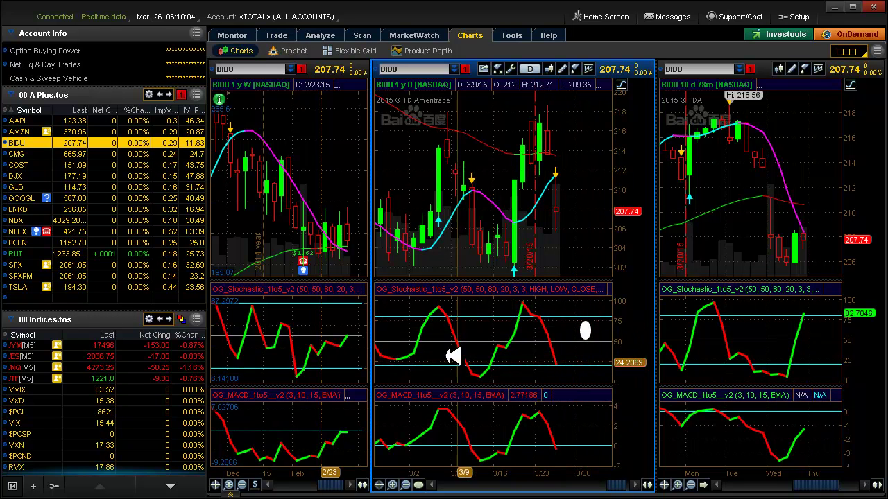
Step: Load CMG, examine its option chain and simulated positions in the analysis view, and return to its charts
key(Down)
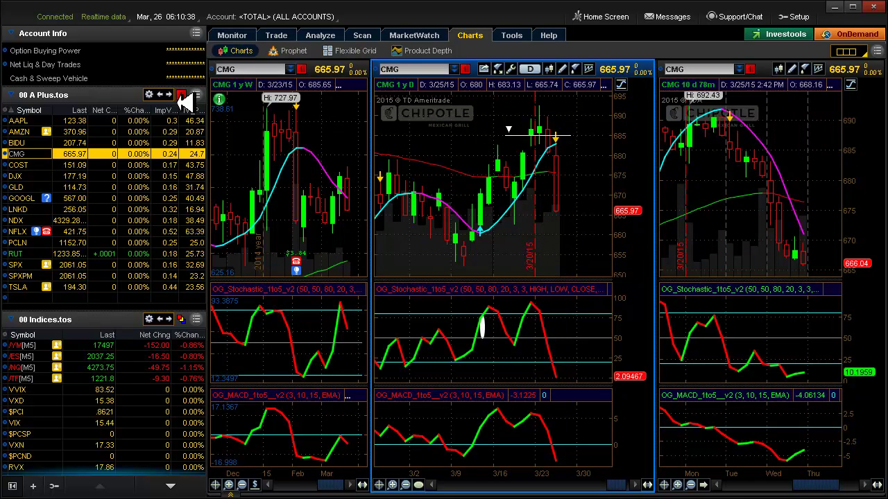
click(321, 33)
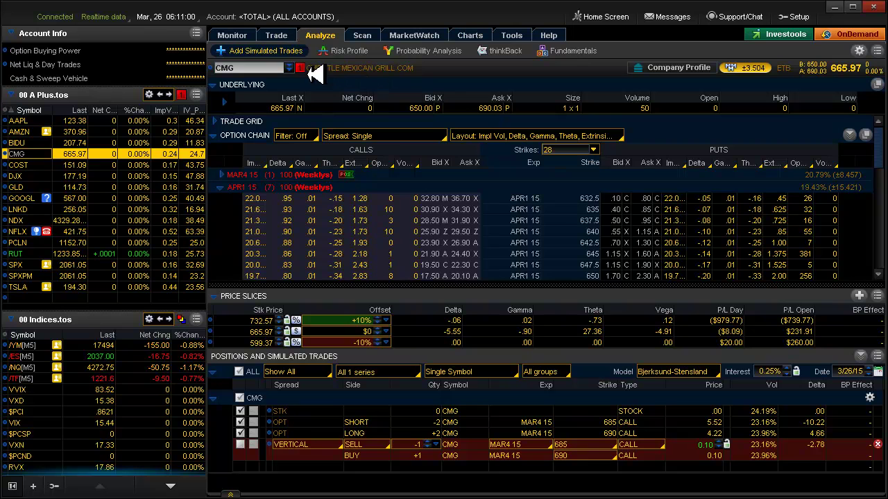
mouse_move(276, 36)
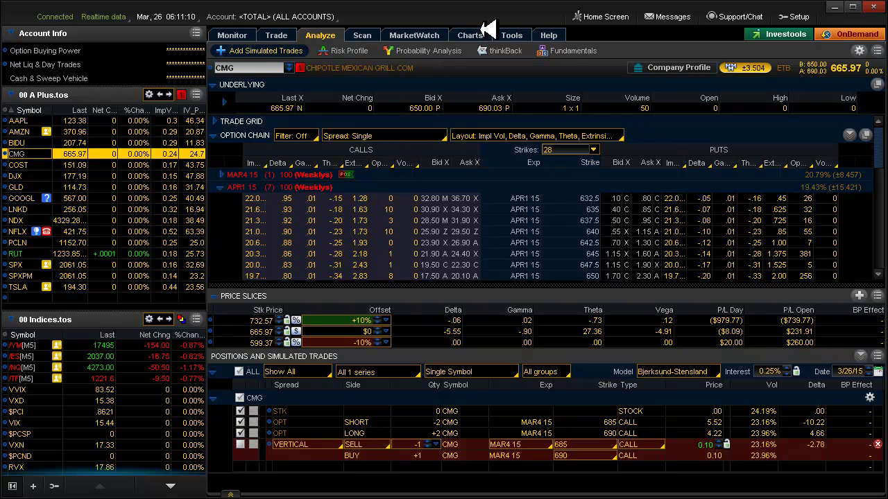
click(473, 34)
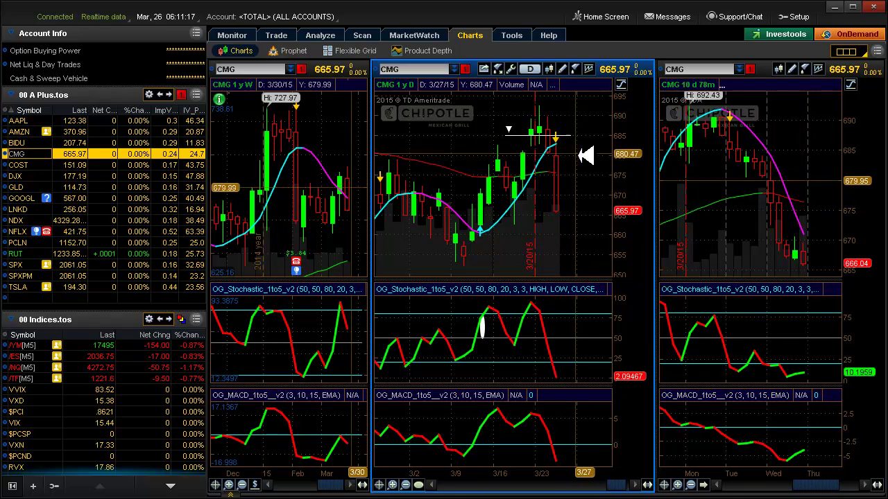
Step: Move the ellipse in CMG's daily stochastic study beyond the latest candle
right_click(489, 330)
click(490, 331)
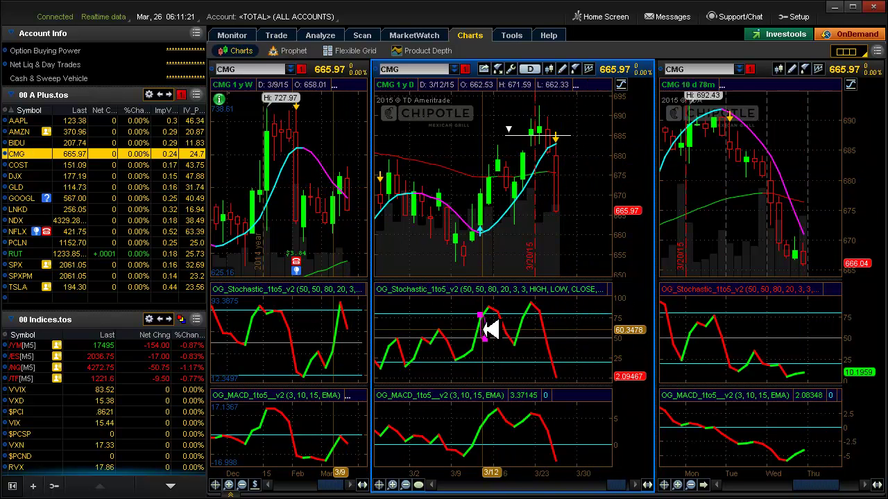
mouse_move(489, 330)
mouse_down()
mouse_move(521, 340)
mouse_move(604, 323)
mouse_up()
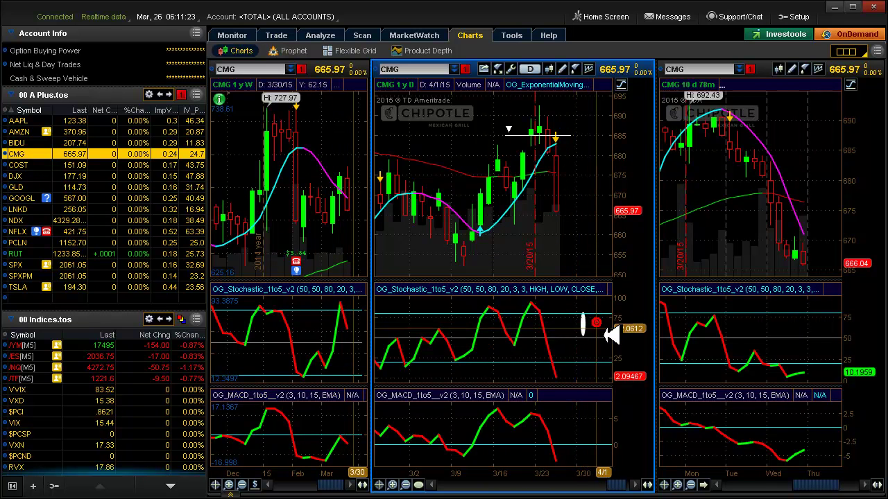
Step: Load COST, DJX, GLD, GOOGL and LNKD one after another and examine their price, stochastic and MACD charts
click(40, 164)
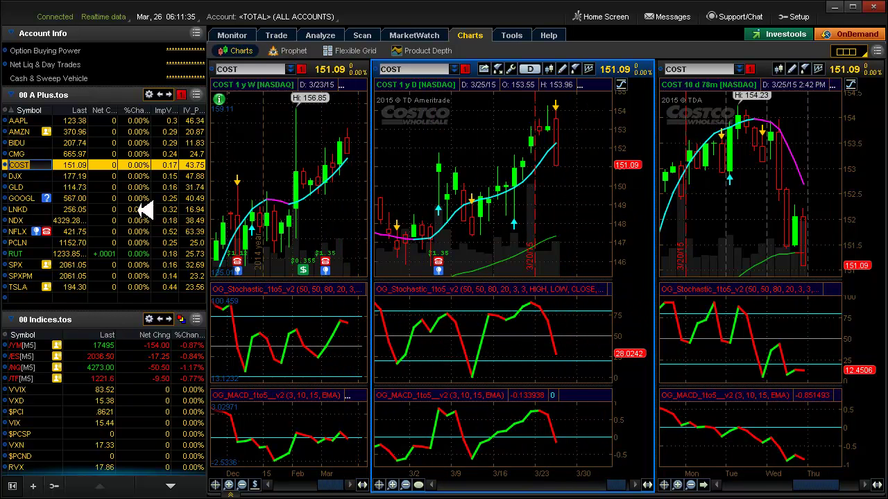
click(38, 176)
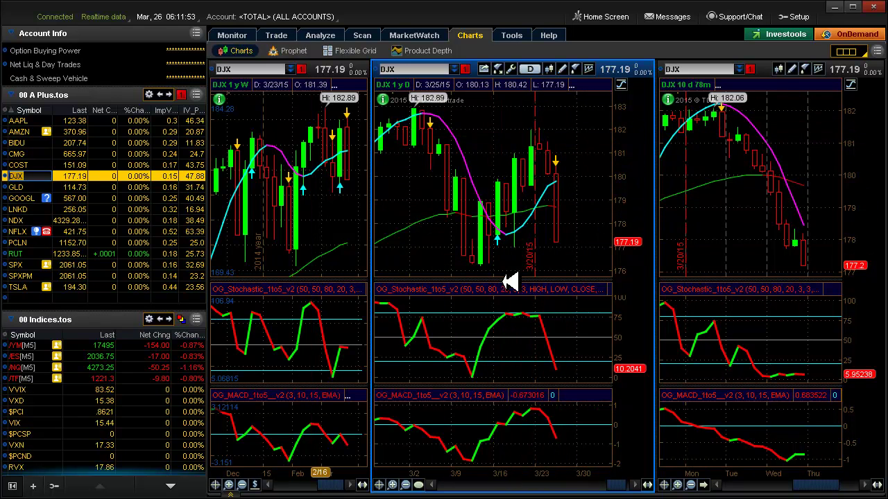
click(29, 186)
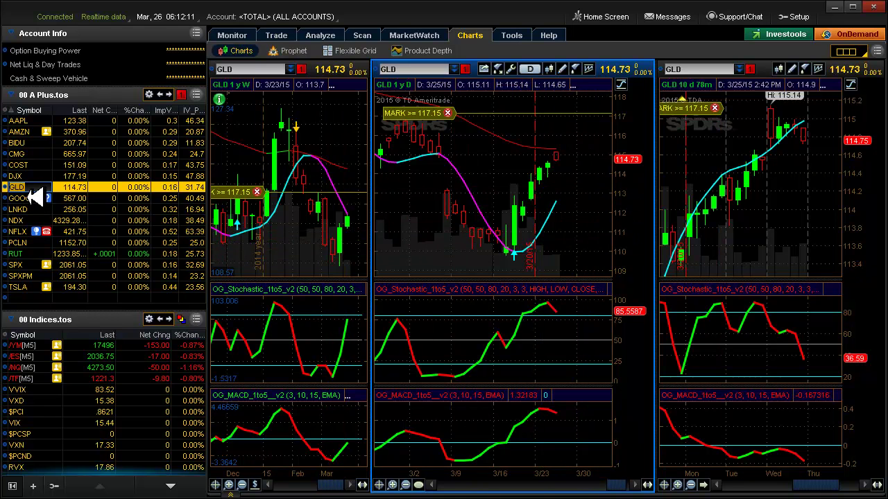
click(33, 198)
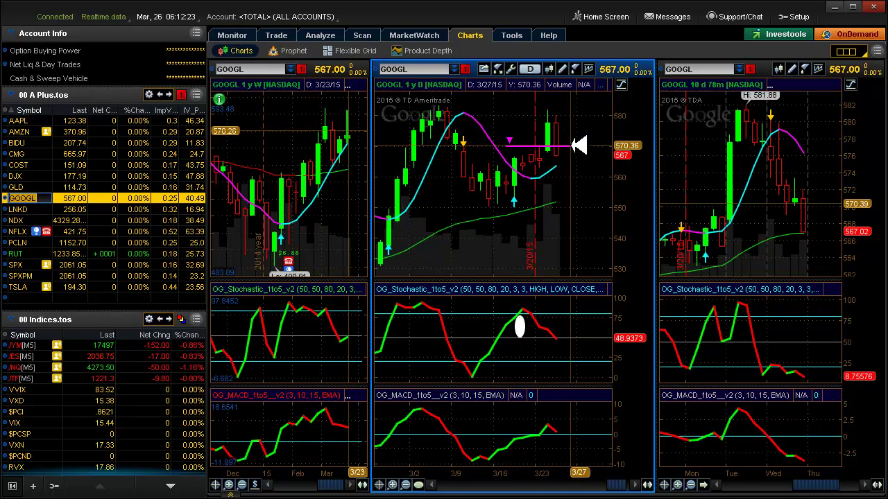
click(34, 209)
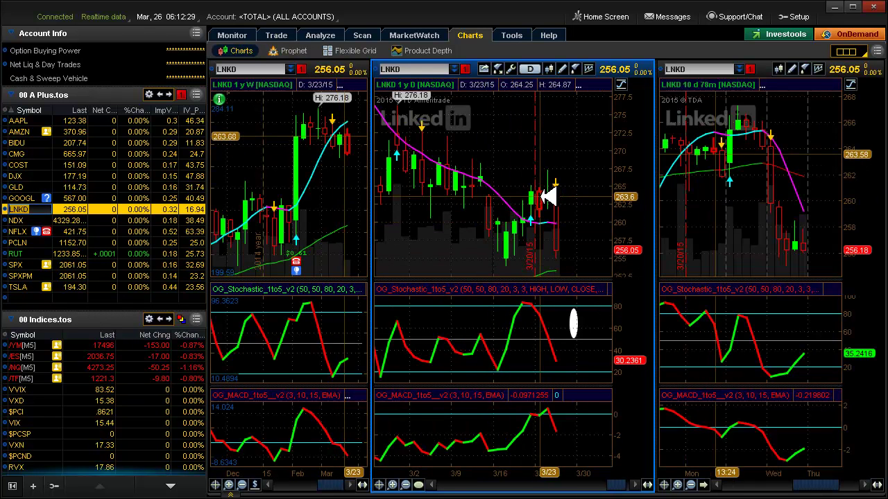
mouse_move(581, 321)
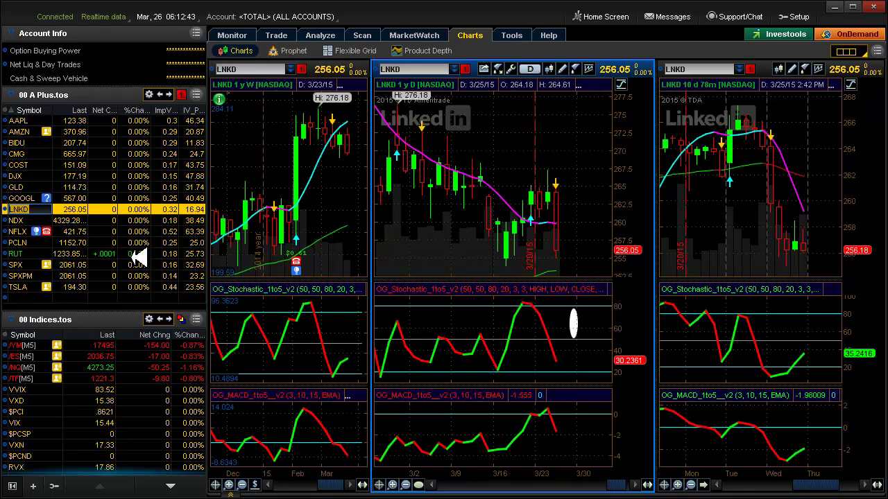
Step: Examine the charts of NDX and NFLX, and load PCLN
click(20, 220)
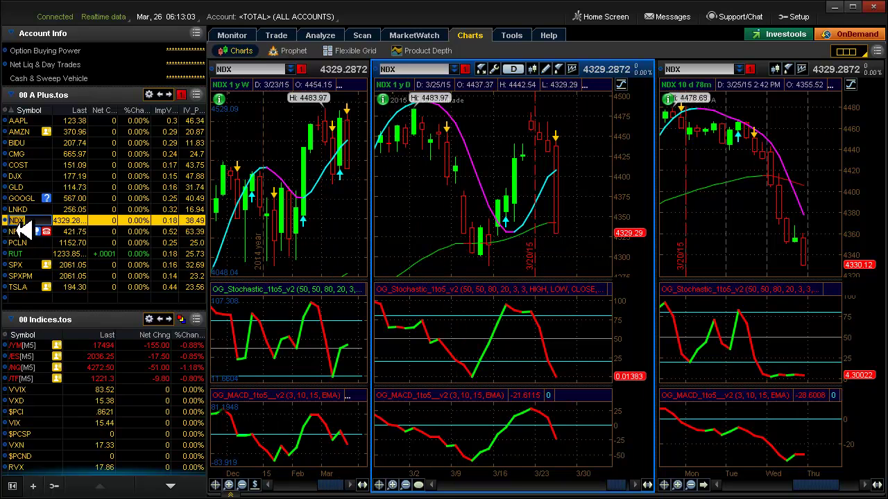
key(Down)
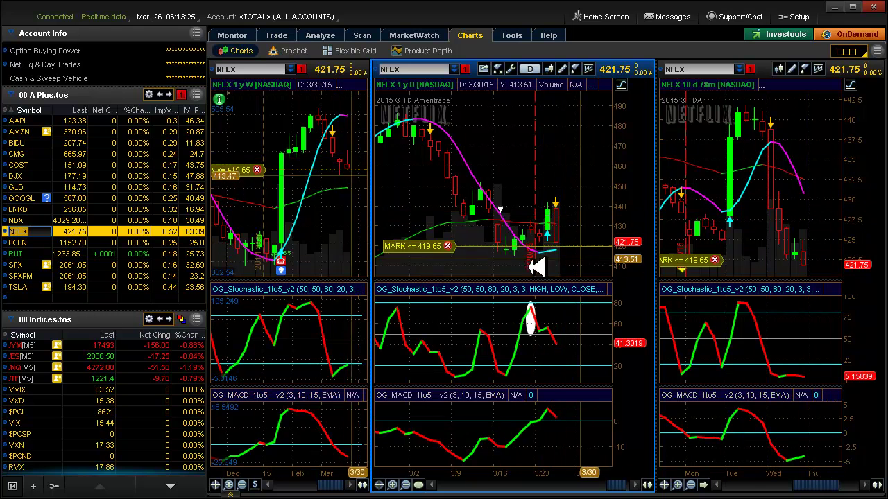
click(39, 243)
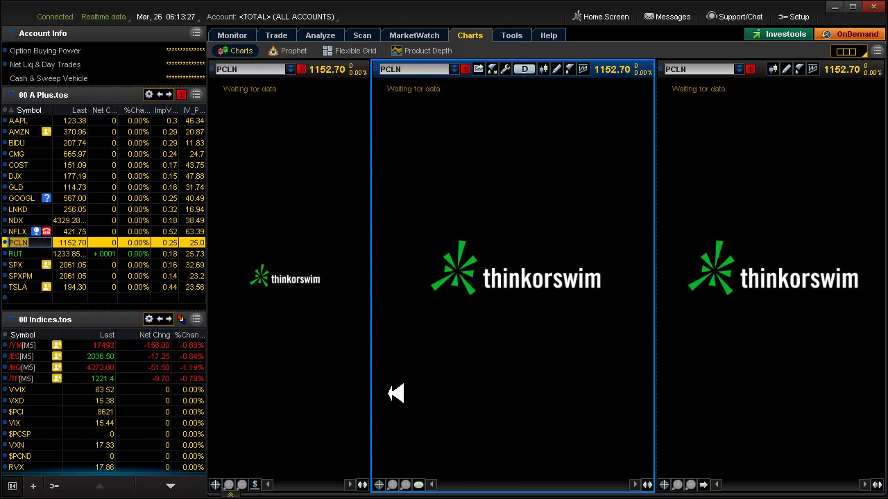
Step: Go back to NFLX, examine its option chain and simulated positions in the analysis view, and return to its charts
click(26, 231)
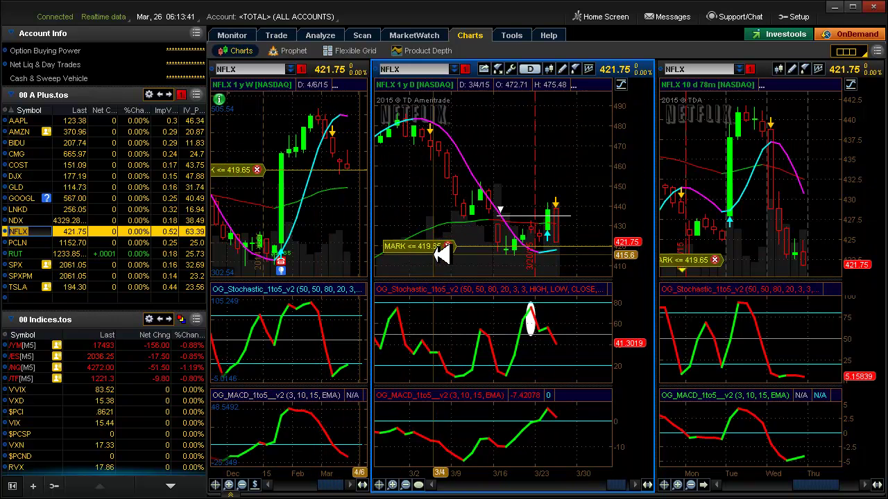
mouse_move(329, 33)
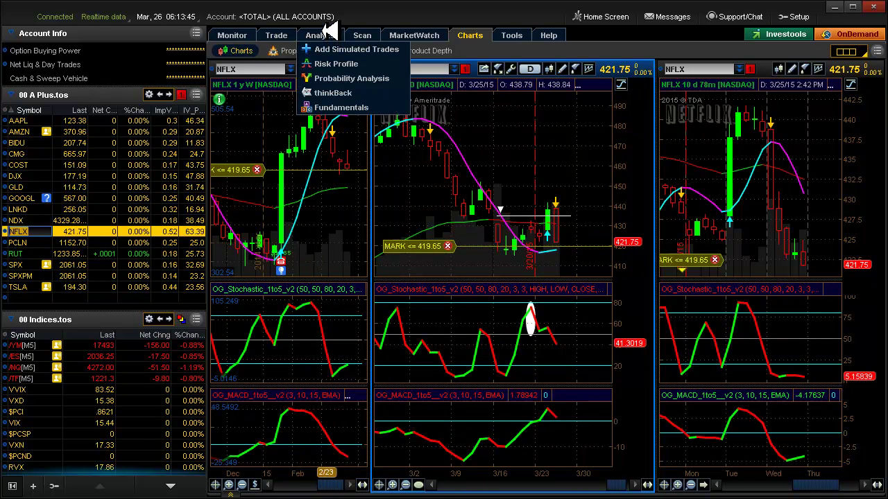
click(329, 34)
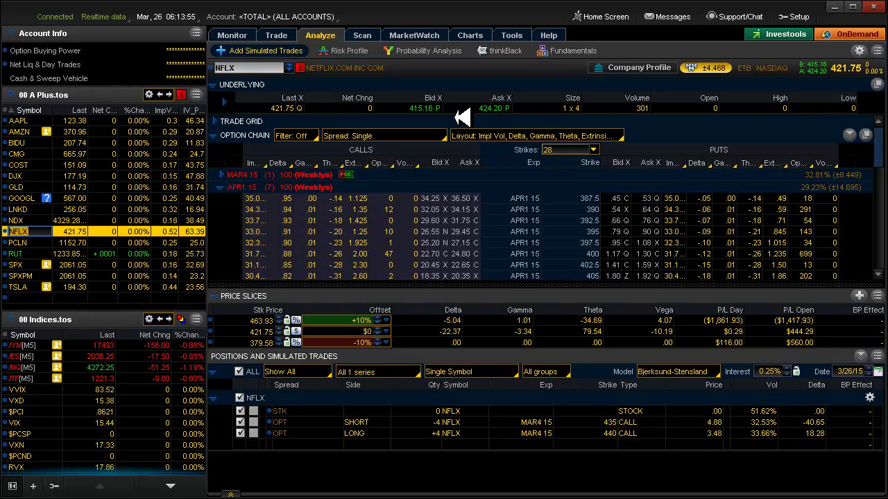
mouse_move(481, 36)
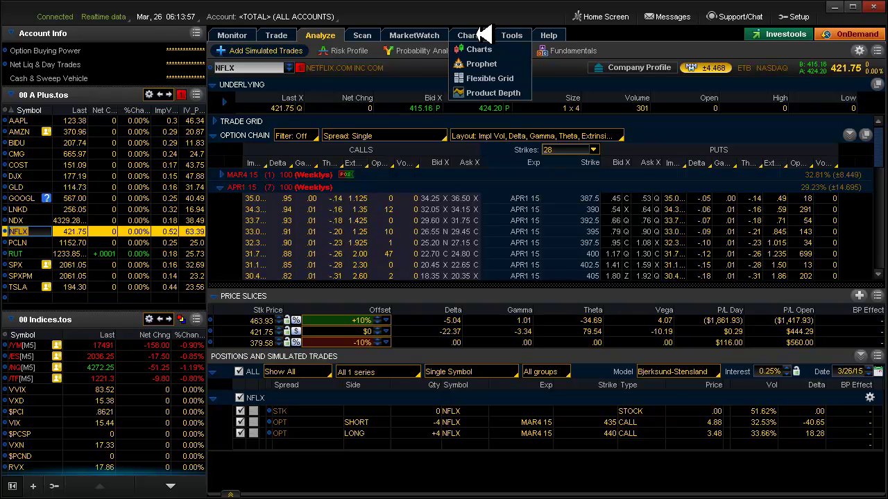
click(481, 35)
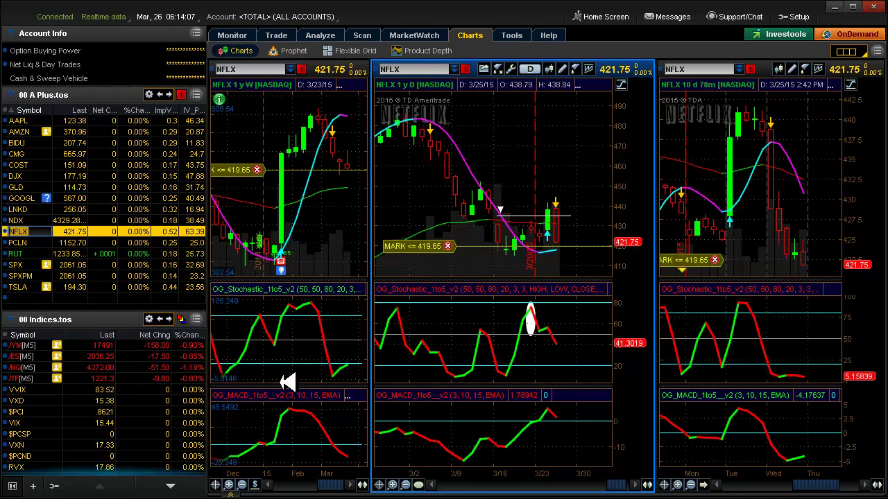
Step: Load PCLN into the charts and move the ellipse in the daily stochastic study beyond the latest candle
key(Down)
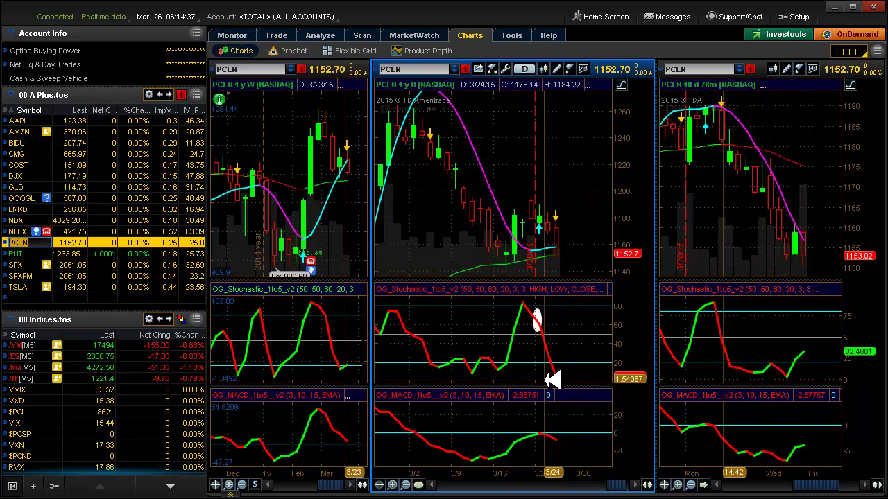
right_click(539, 317)
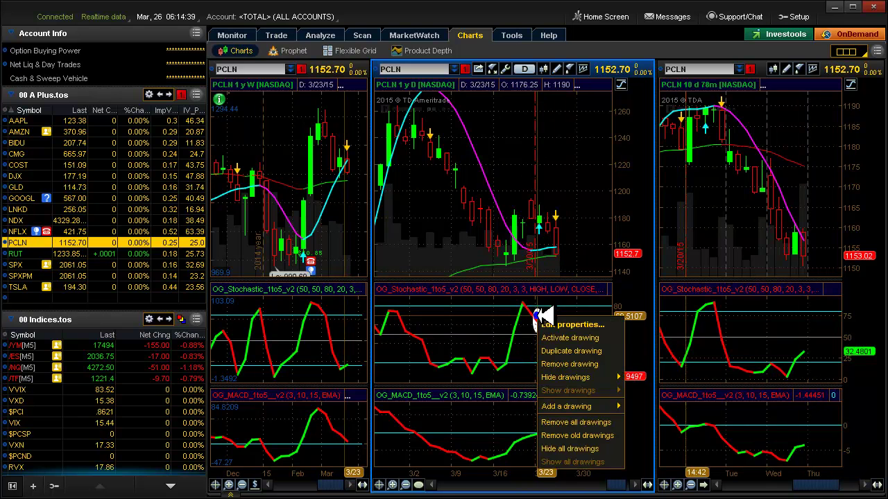
click(555, 337)
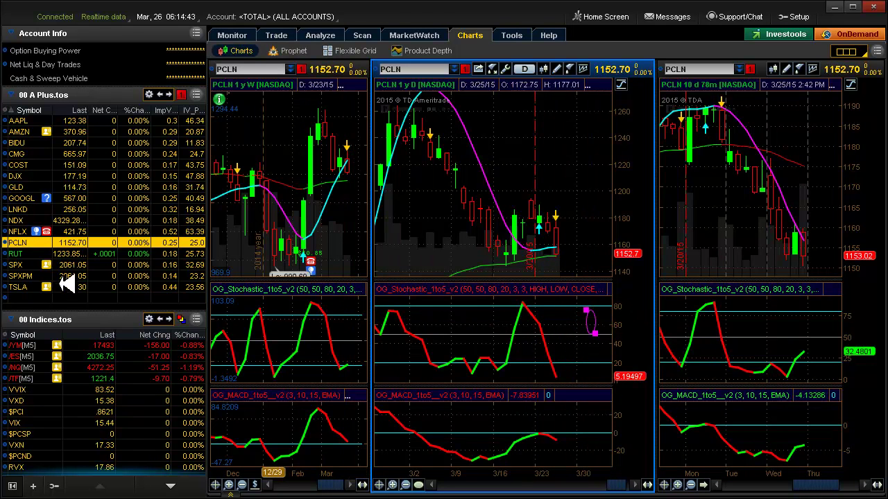
Step: Examine the charts of RUT and SPX, and load TSLA, passing over SPXPM
click(40, 255)
click(39, 255)
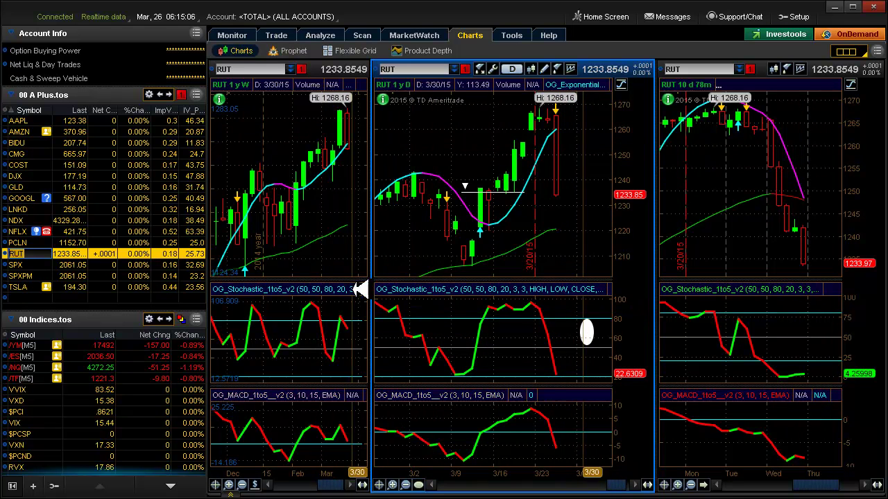
click(111, 266)
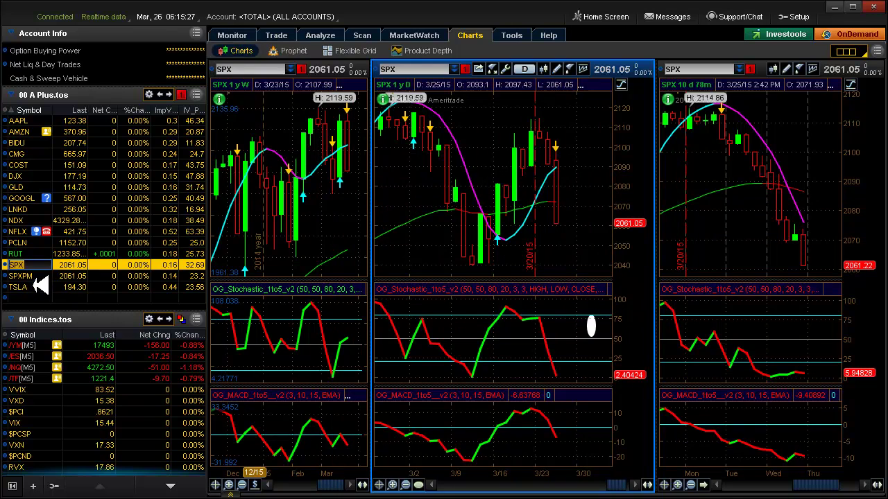
key(Down)
key(Down)
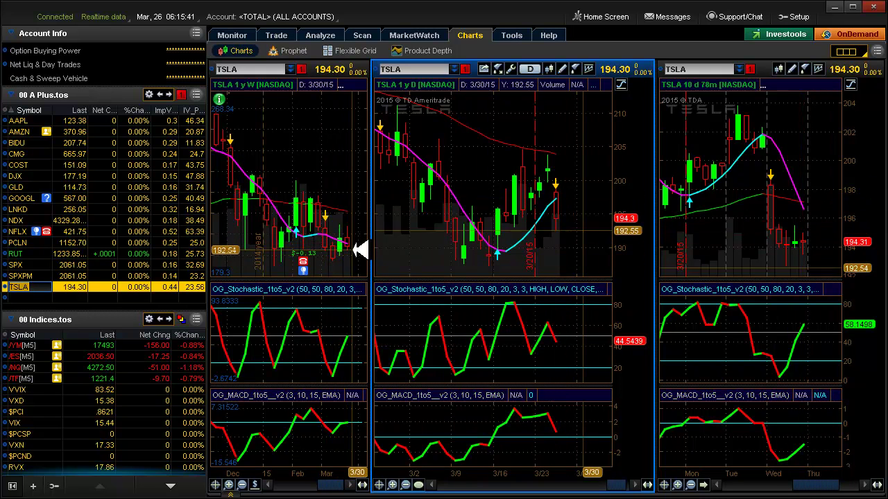
Step: Create a TSLA price alert that notifies when the mark is at or below 192.24
right_click(549, 233)
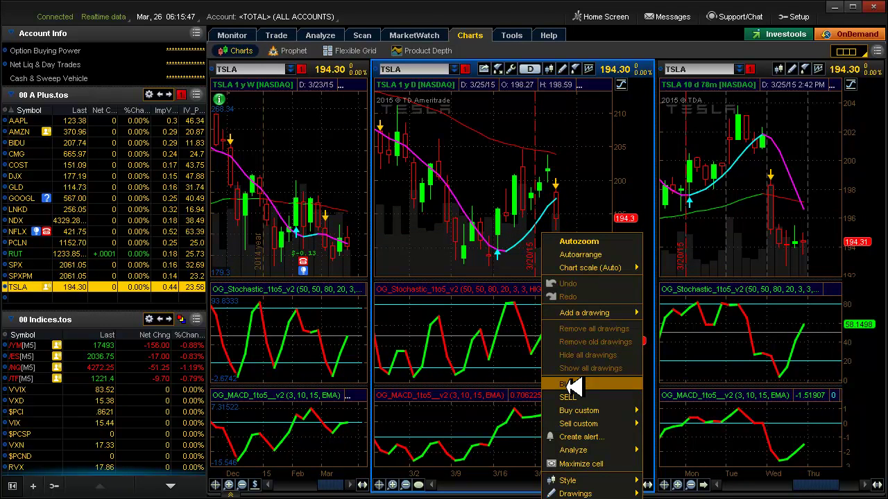
click(579, 437)
click(404, 198)
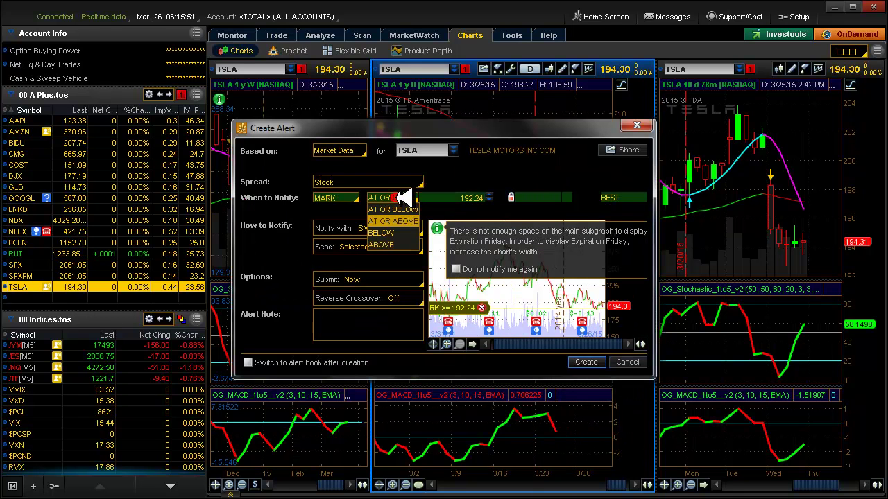
click(391, 213)
click(585, 361)
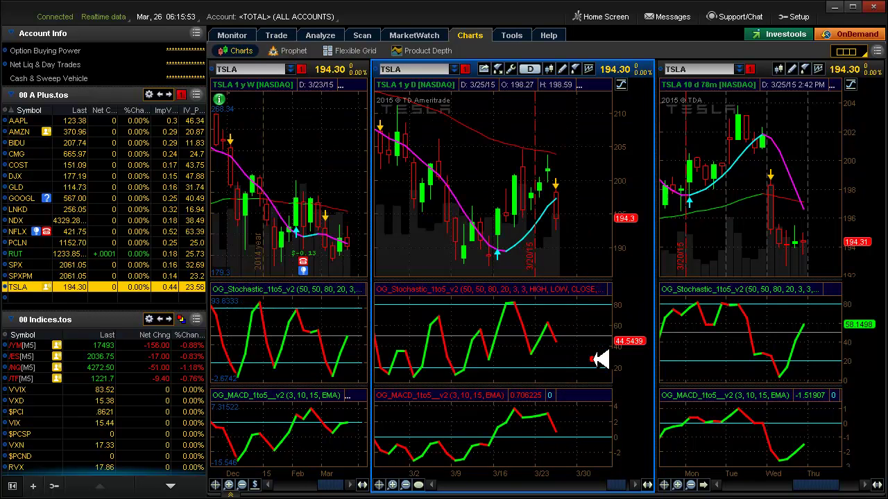